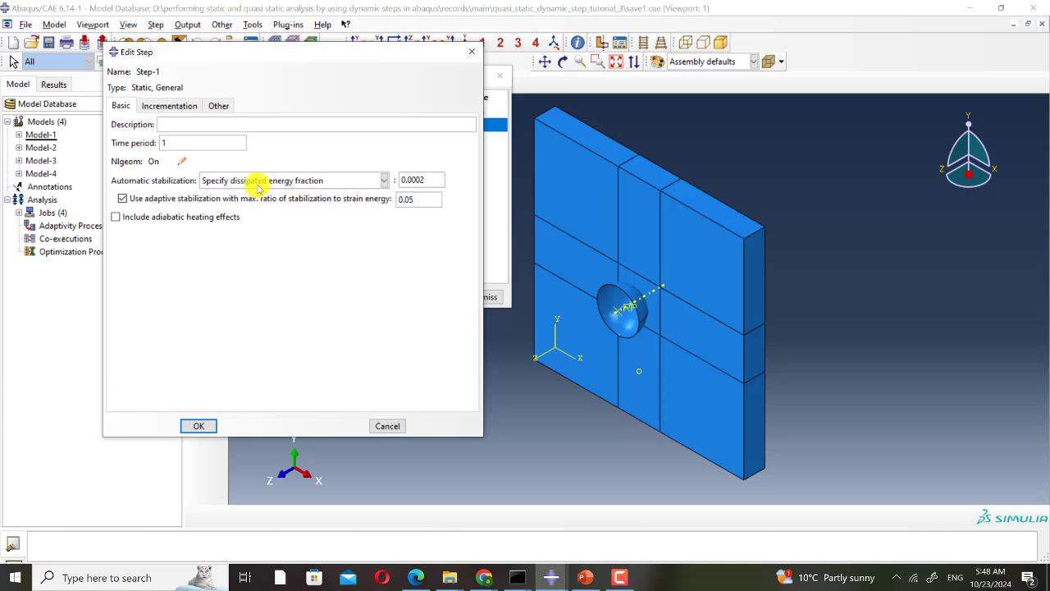
Step: Review the incrementation settings of Step-1 in Model-1, close the step editor, and switch to the PDF slides in Edge
left_click(169, 106)
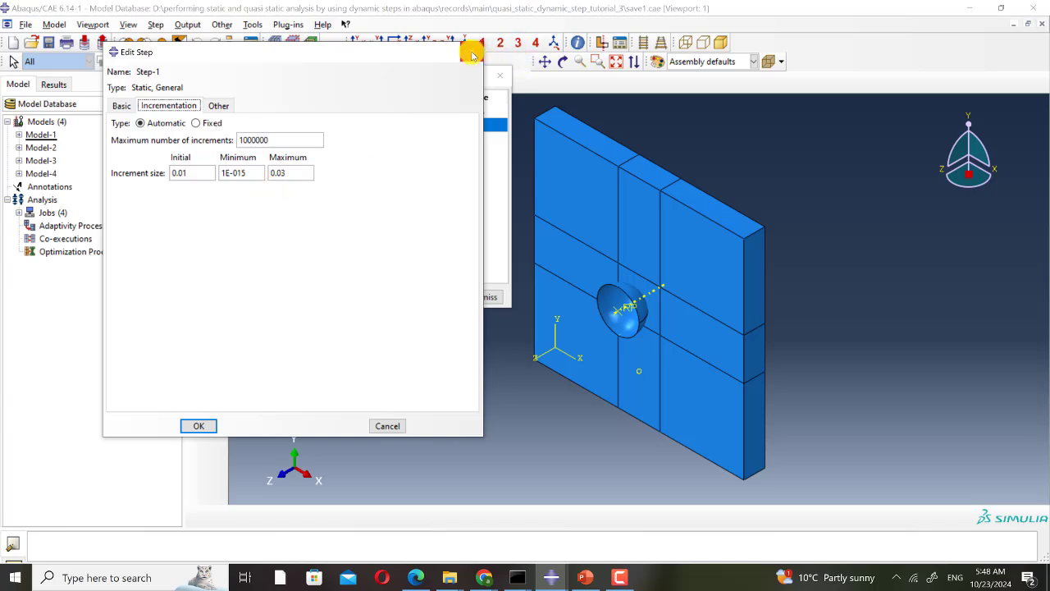
left_click(492, 300)
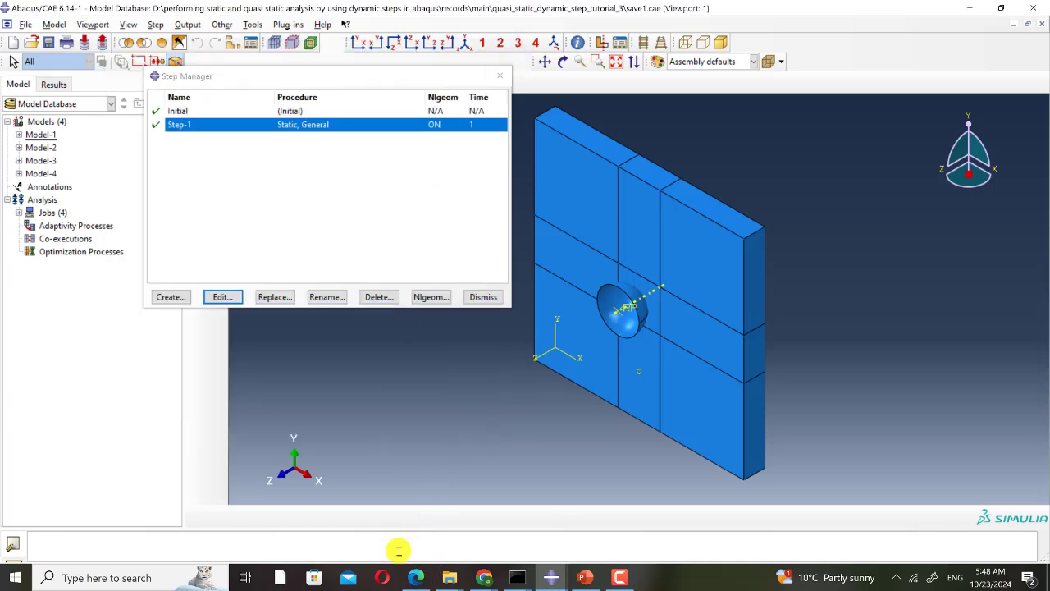
left_click(414, 579)
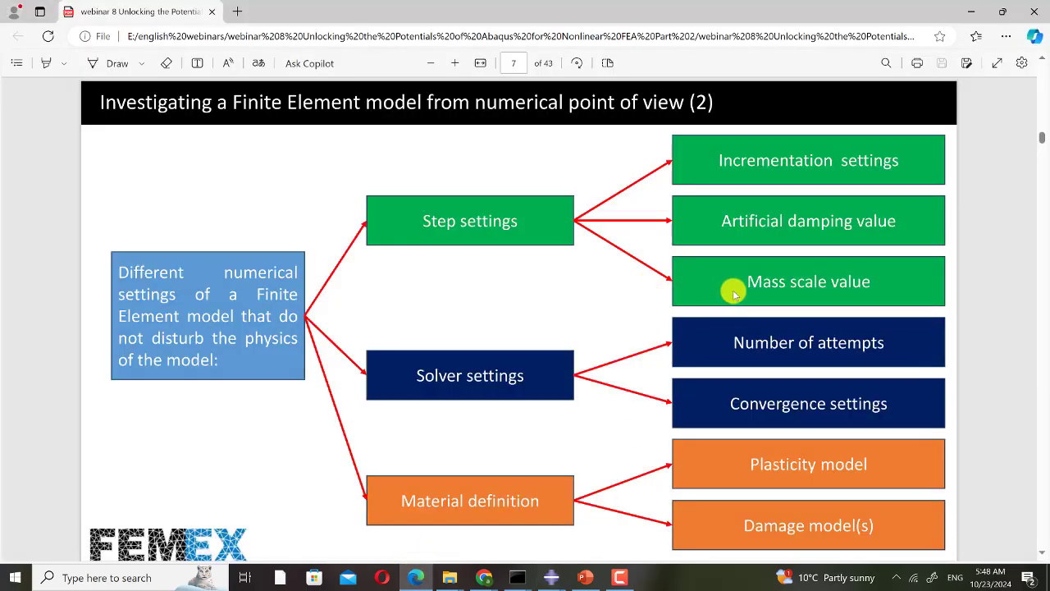
Step: Switch to Abaqus/CAE, inspect the mass scaling settings of Step-1 in Model-3, and return to the PDF slides
left_click(340, 509)
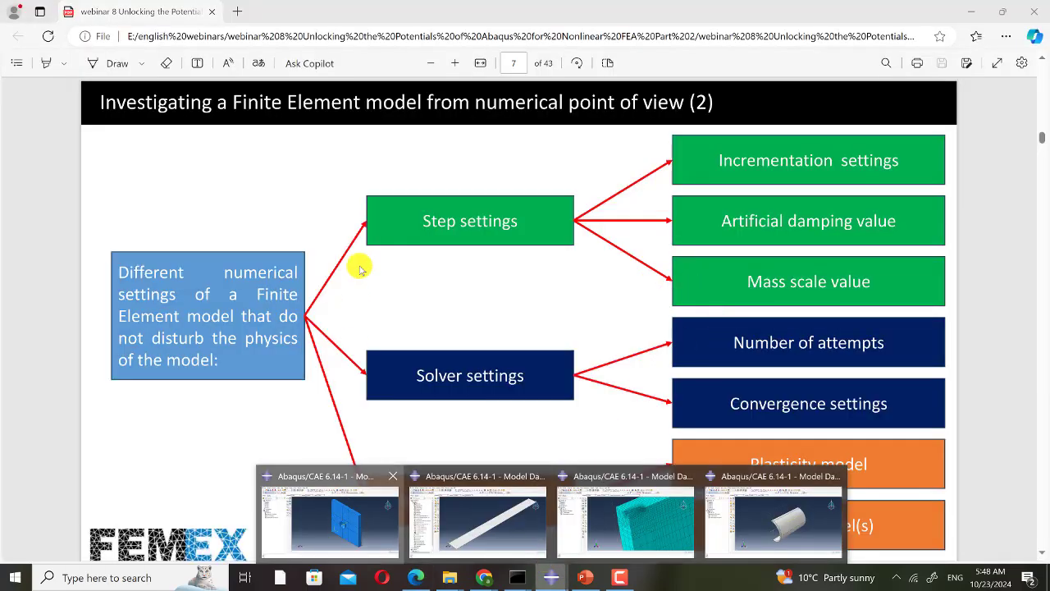
left_click(499, 75)
left_click(368, 82)
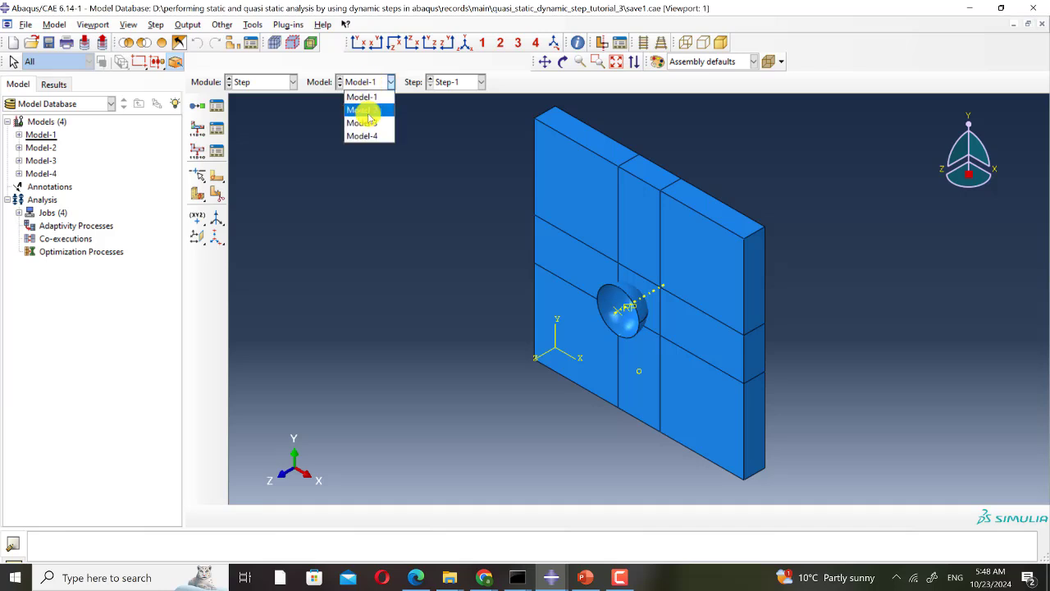
left_click(261, 120)
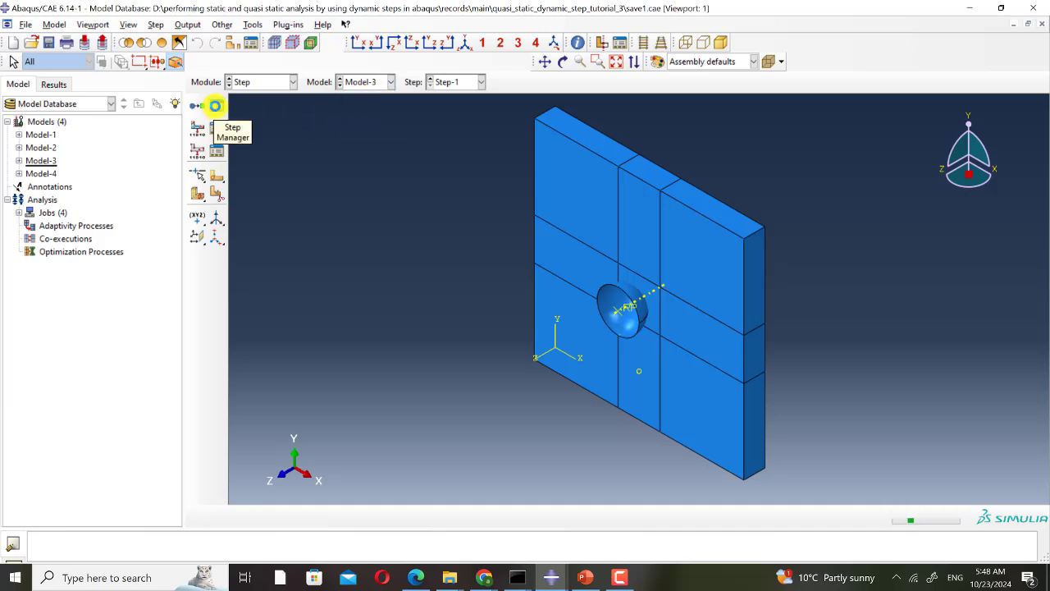
left_click(216, 104)
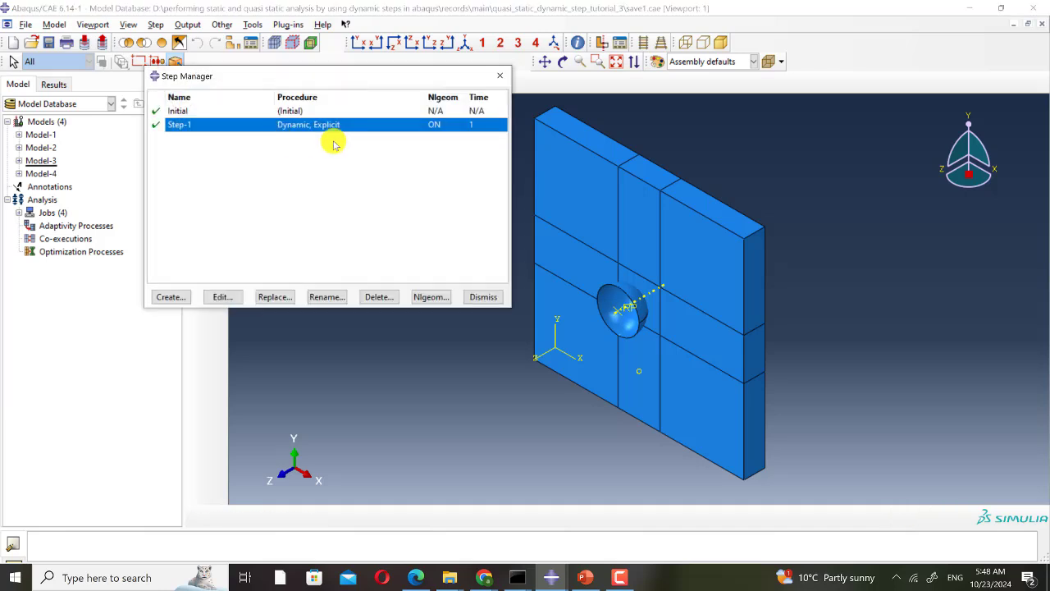
left_click(222, 297)
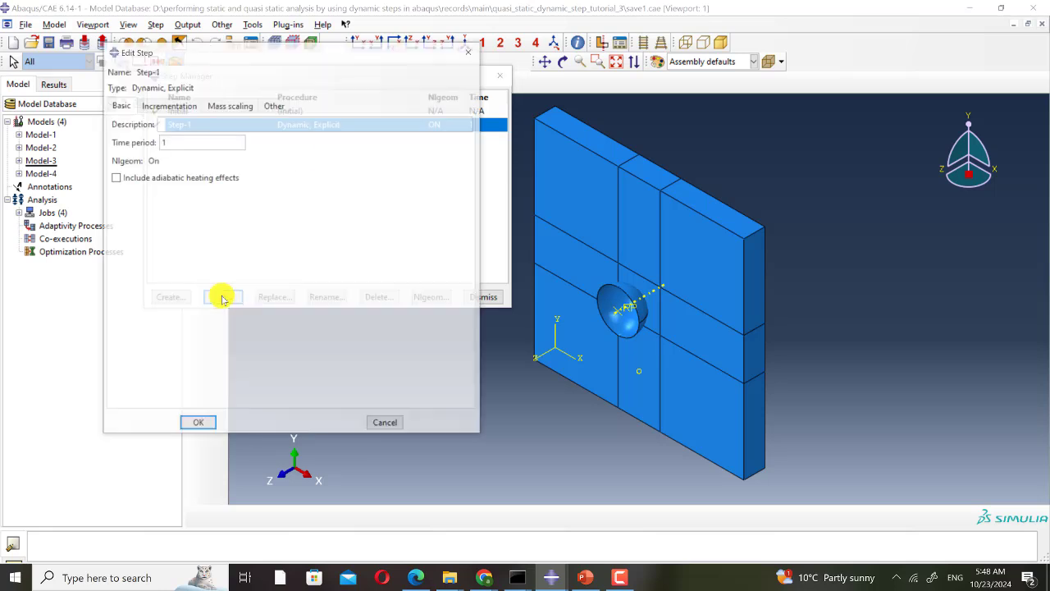
left_click(230, 105)
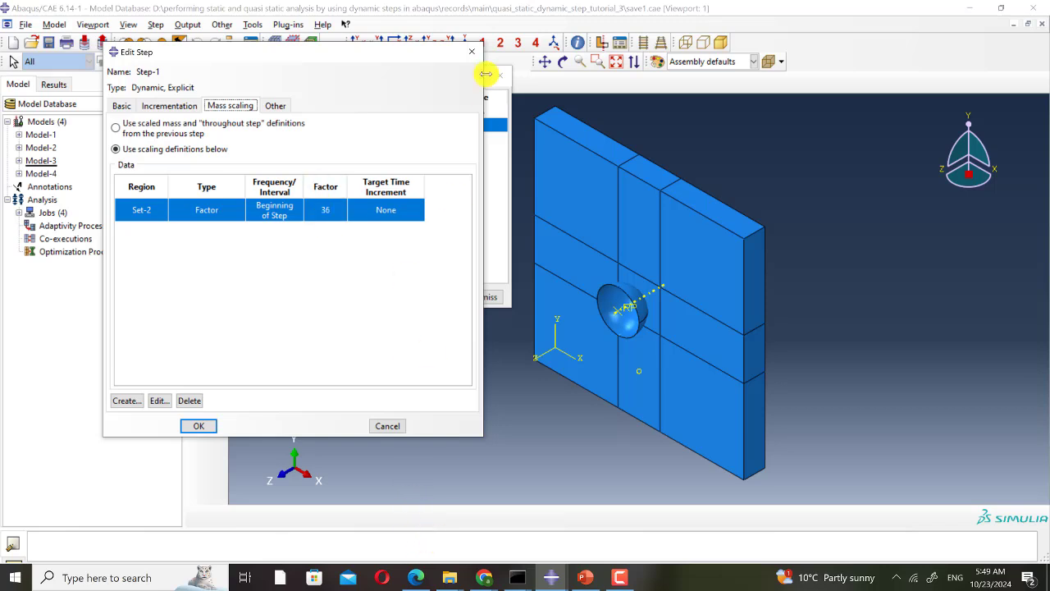
left_click(416, 578)
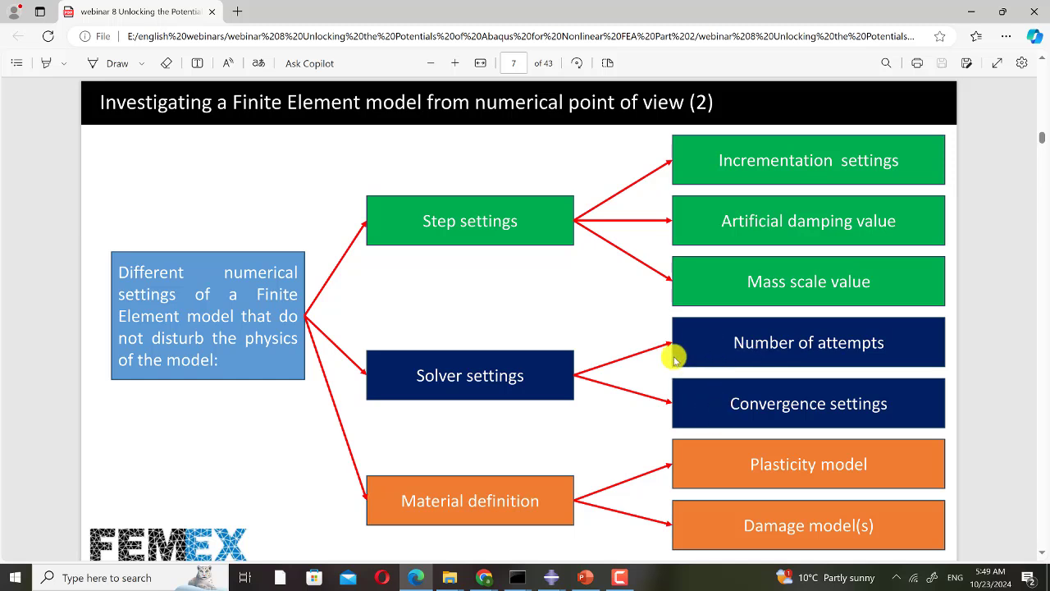
Step: Switch to Abaqus/CAE and examine the field equation parameters in the general solution controls of Model-1's Step-1, consulting the slides alongside
mouse_move(551, 577)
left_click(370, 537)
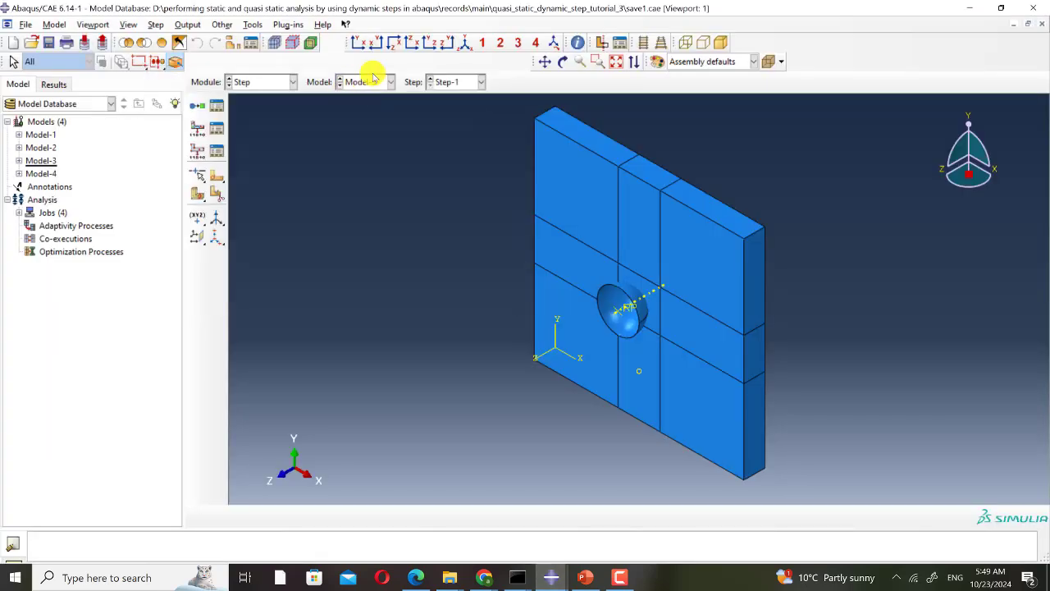
left_click(375, 82)
left_click(371, 94)
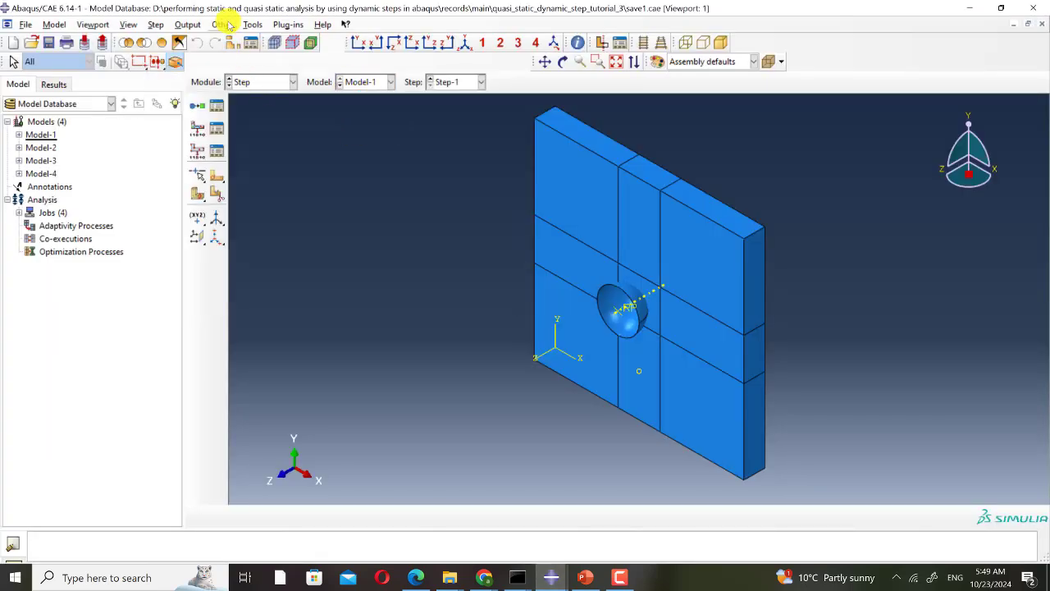
left_click(222, 25)
mouse_move(328, 79)
mouse_move(372, 99)
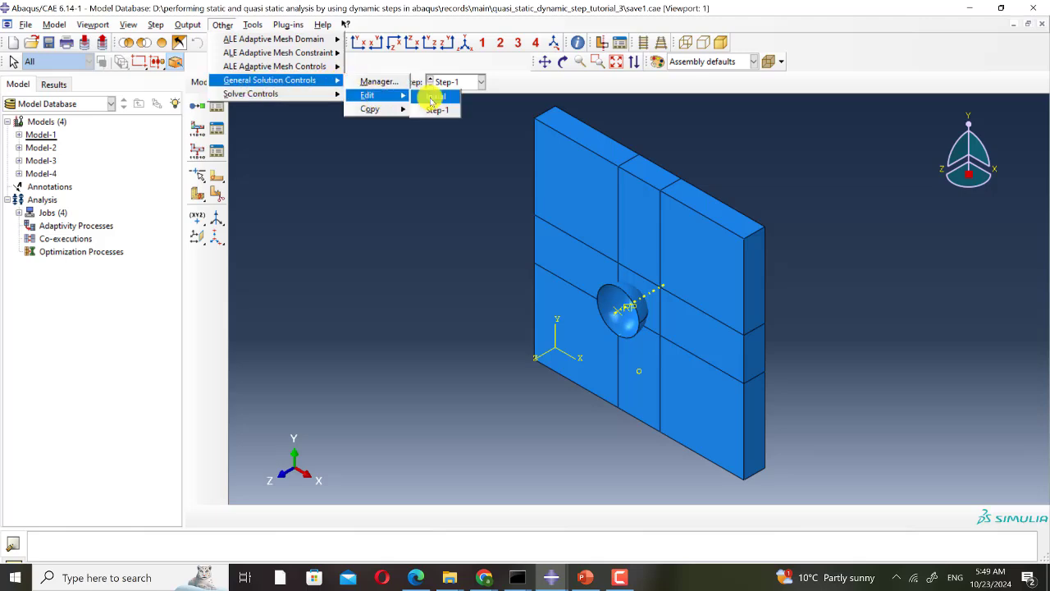
left_click(438, 115)
left_click(451, 298)
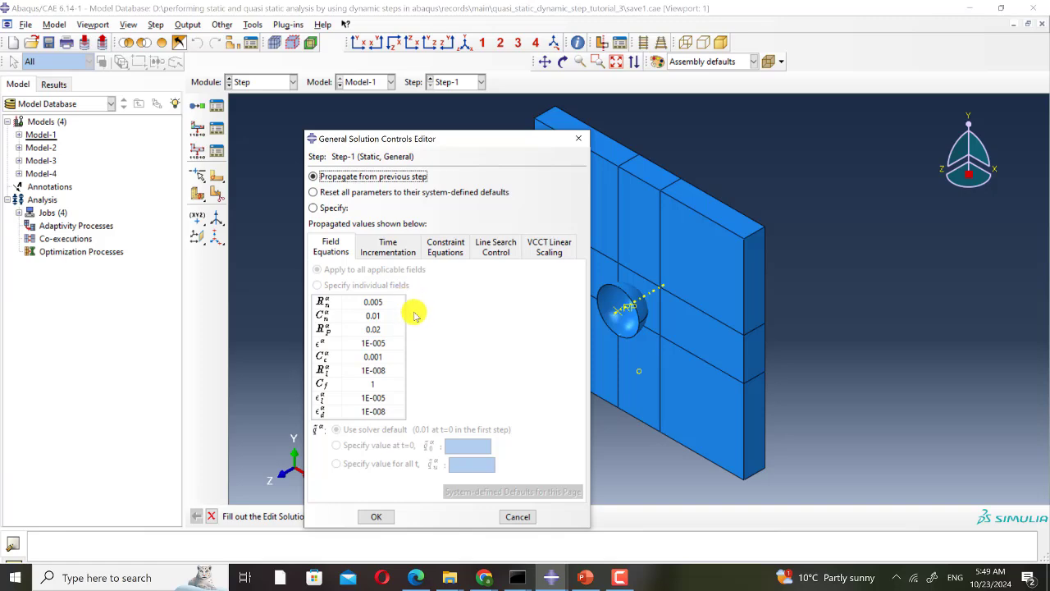
left_click(416, 577)
key("alt+Tab")
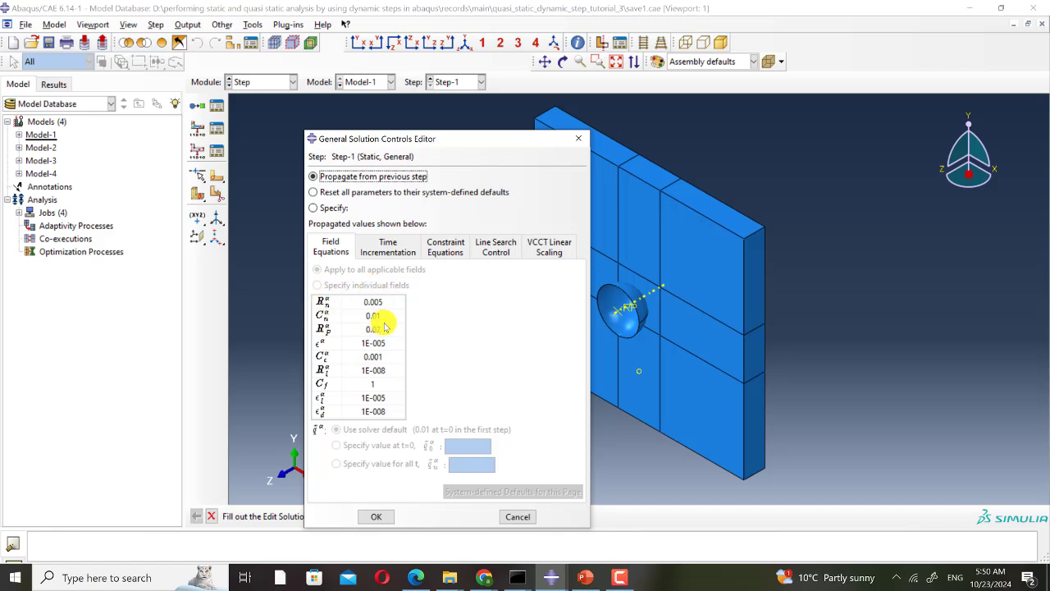
Step: Inspect the additional time incrementation parameters of the solution controls, close the editor, and return to the PDF slides
left_click(384, 247)
left_click(351, 298)
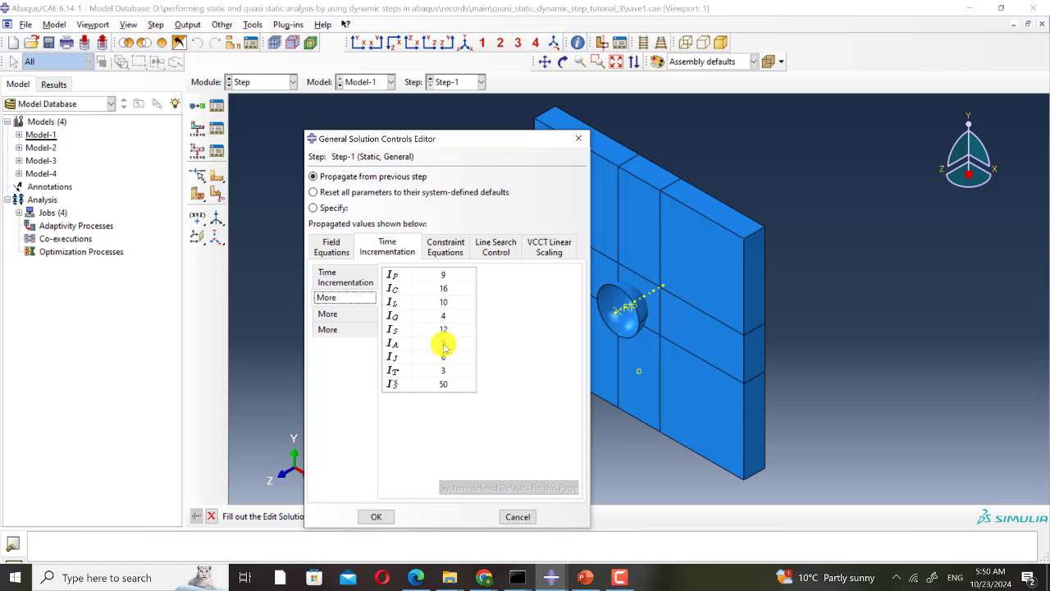
left_click(578, 138)
left_click(421, 577)
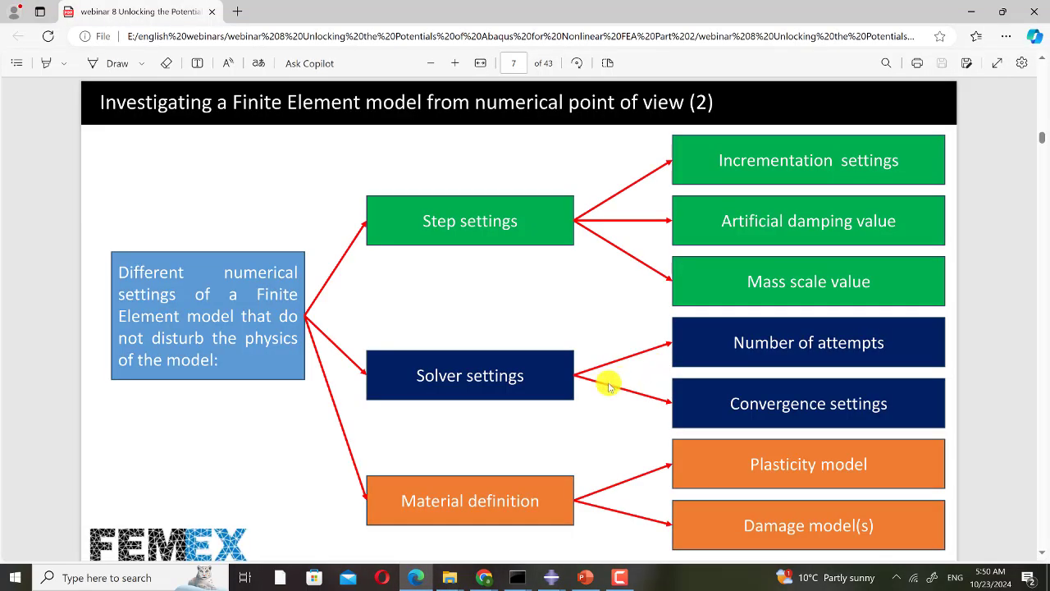
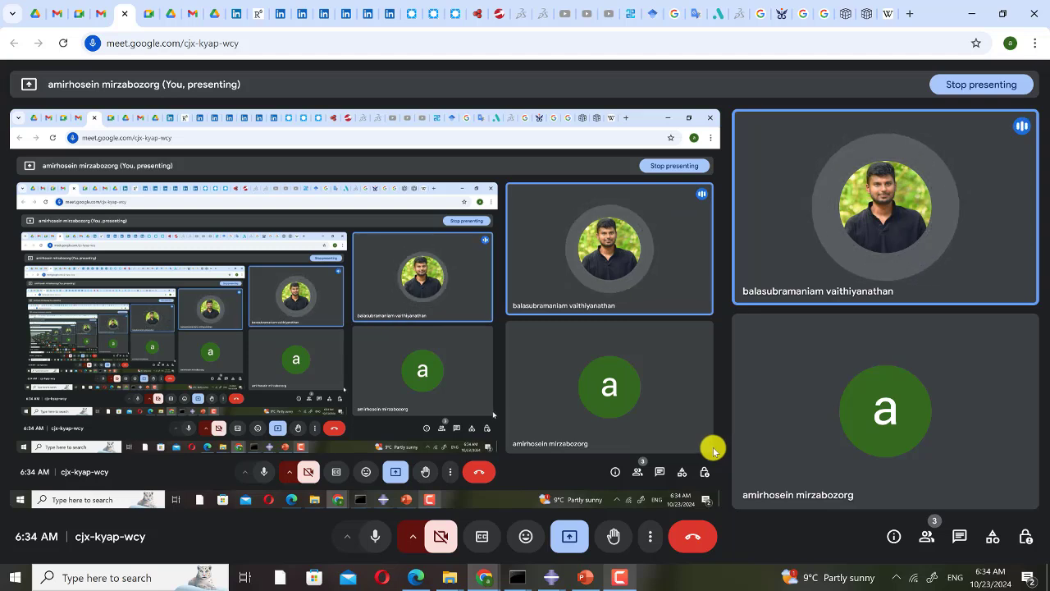
Step: Switch to the Abaqus/CAE plate model and look up Step-1 of Model-3 in the Step module
mouse_move(543, 580)
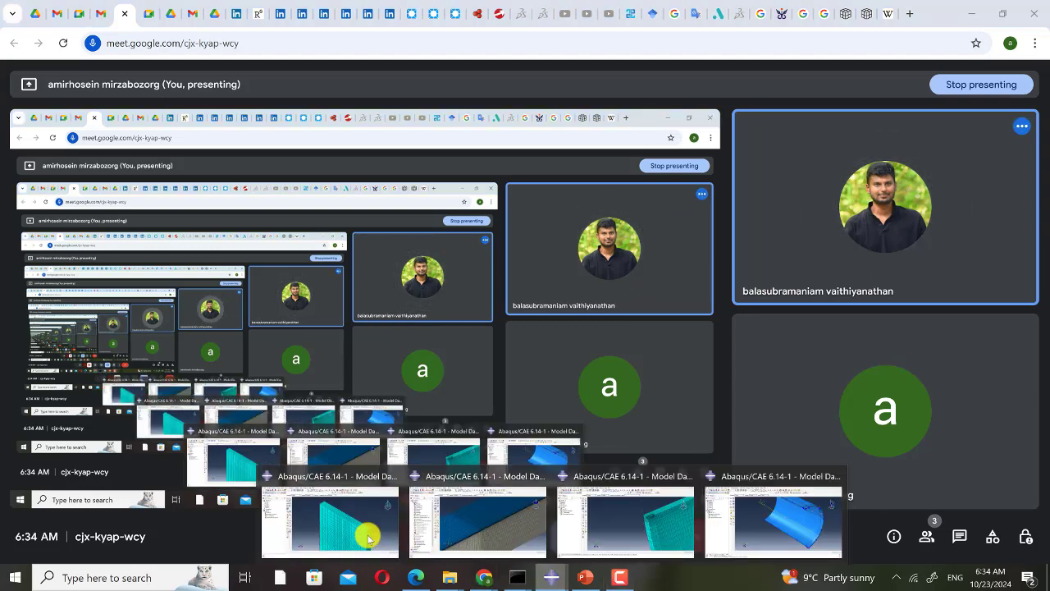
left_click(361, 516)
left_click(267, 82)
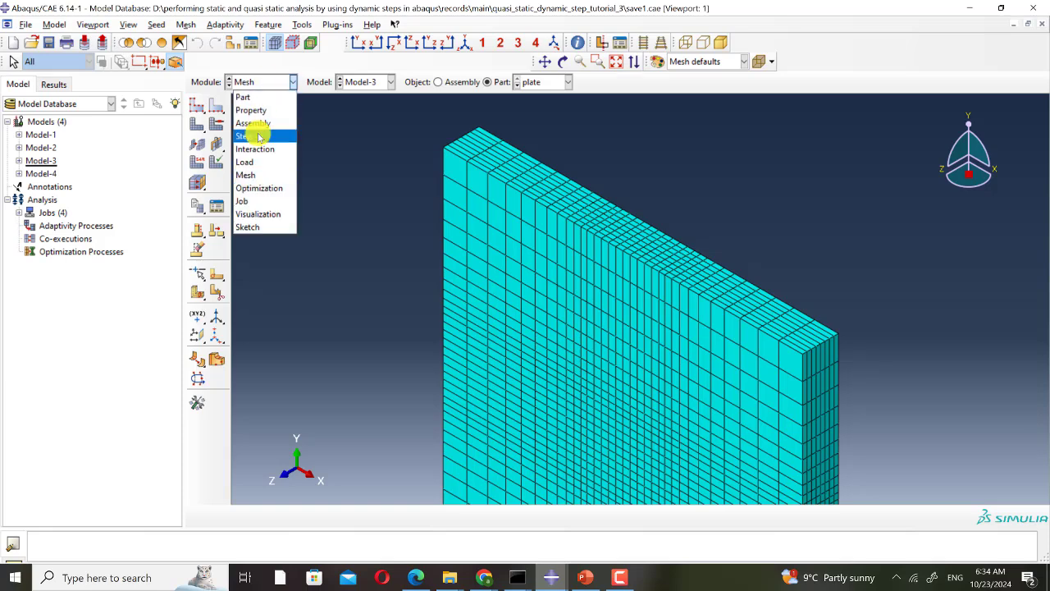
left_click(251, 132)
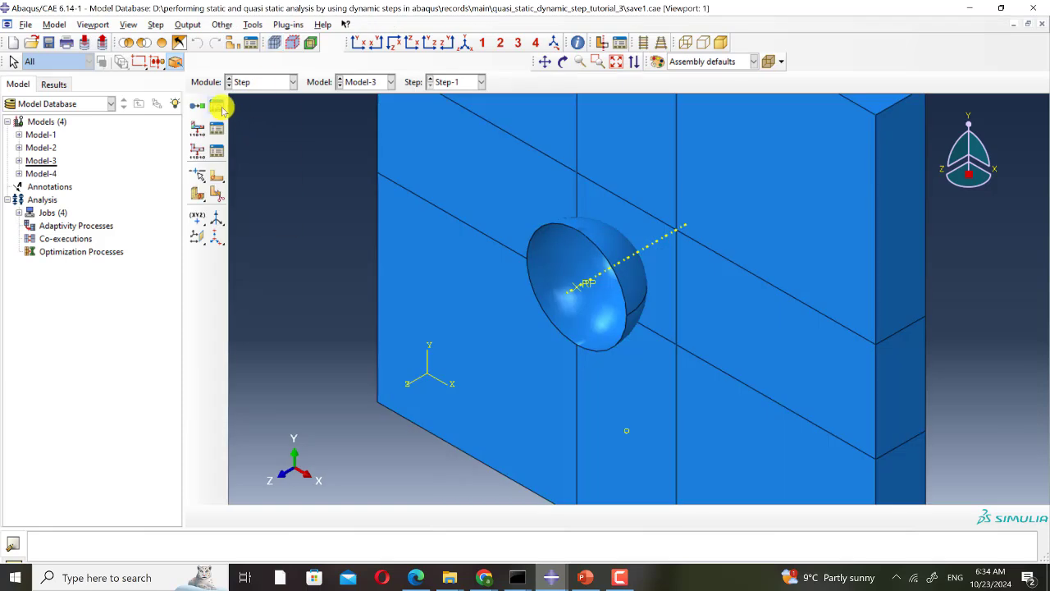
left_click(218, 105)
left_click(229, 299)
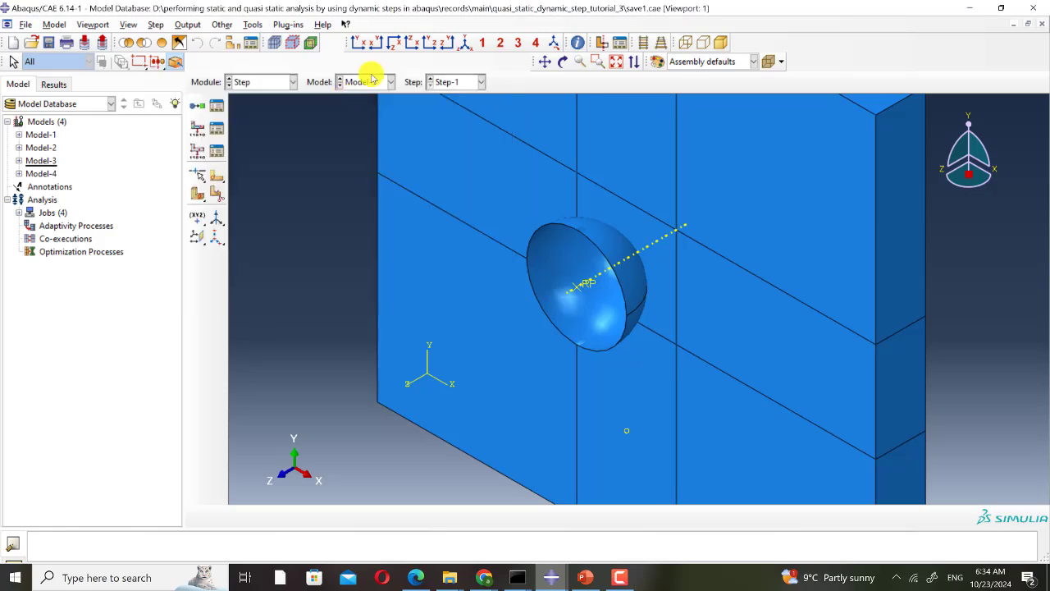
Step: Examine the automatic stabilization and increment size settings of Step-1 in Model-1, and close the step editor
left_click(369, 82)
left_click(373, 96)
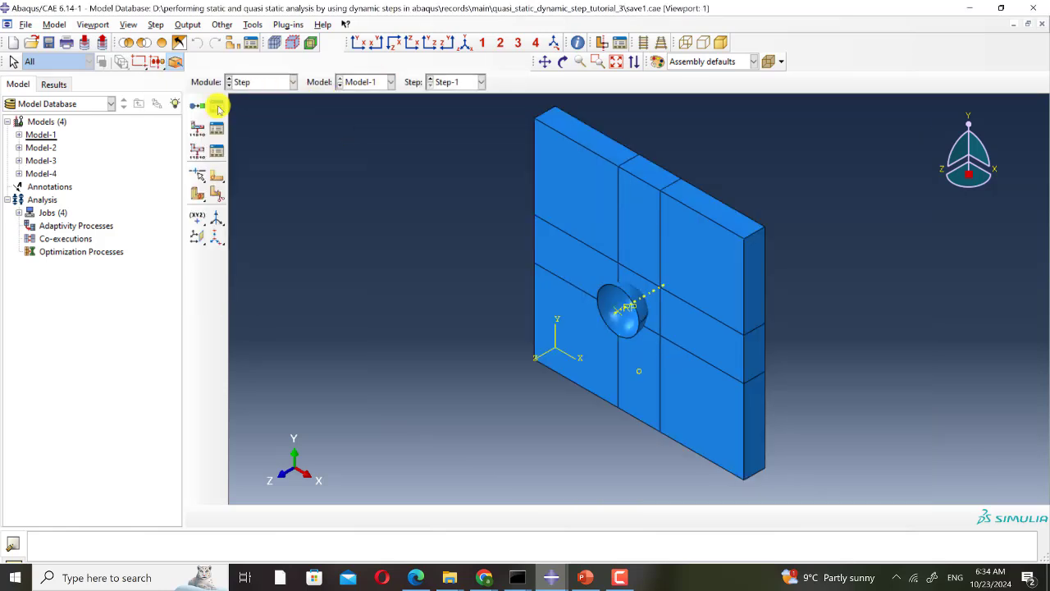
left_click(216, 105)
left_click(223, 297)
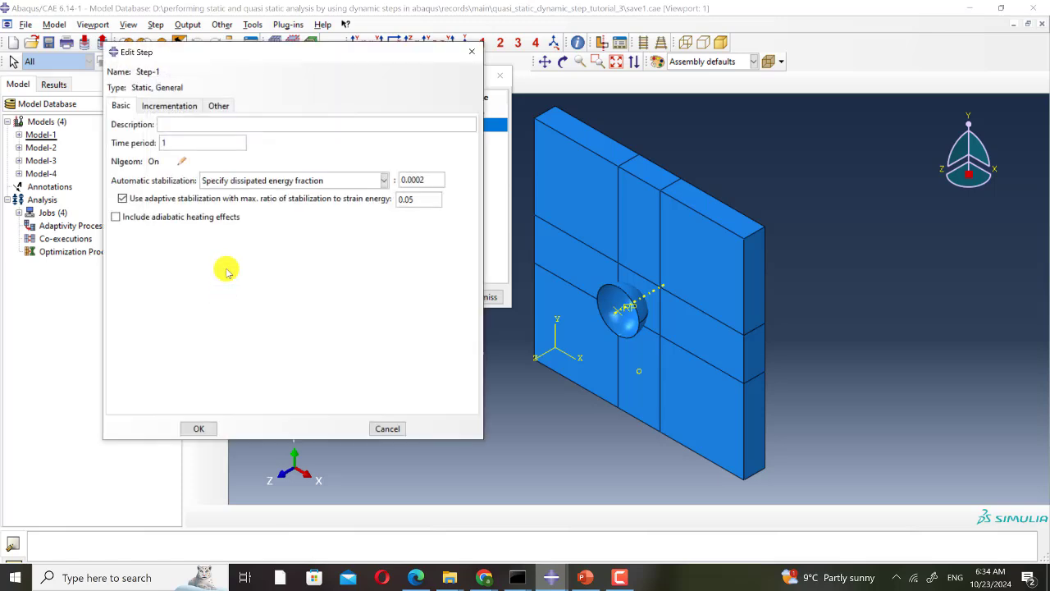
left_click(182, 107)
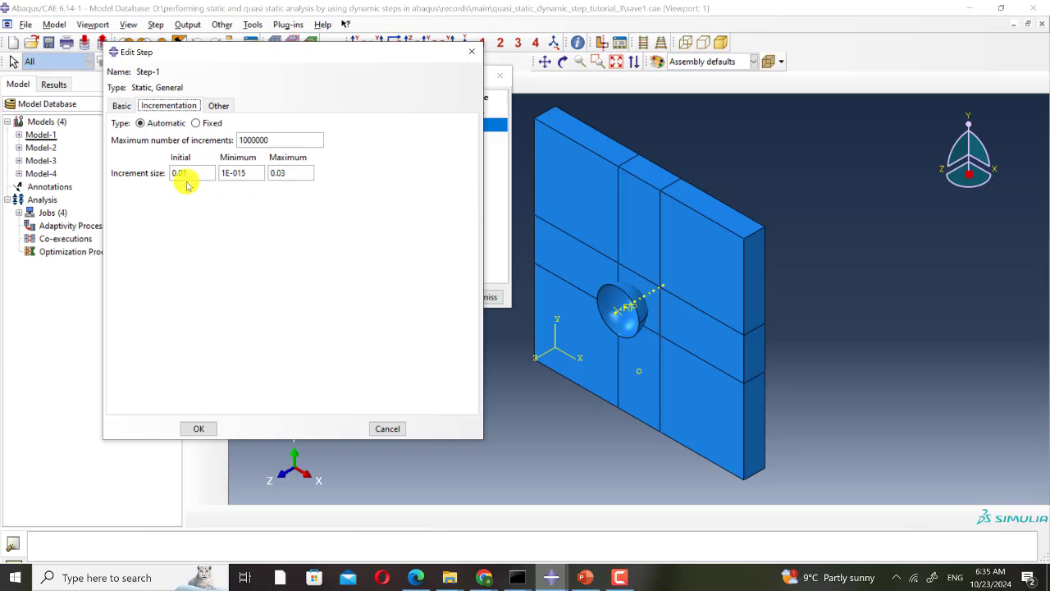
left_click(121, 106)
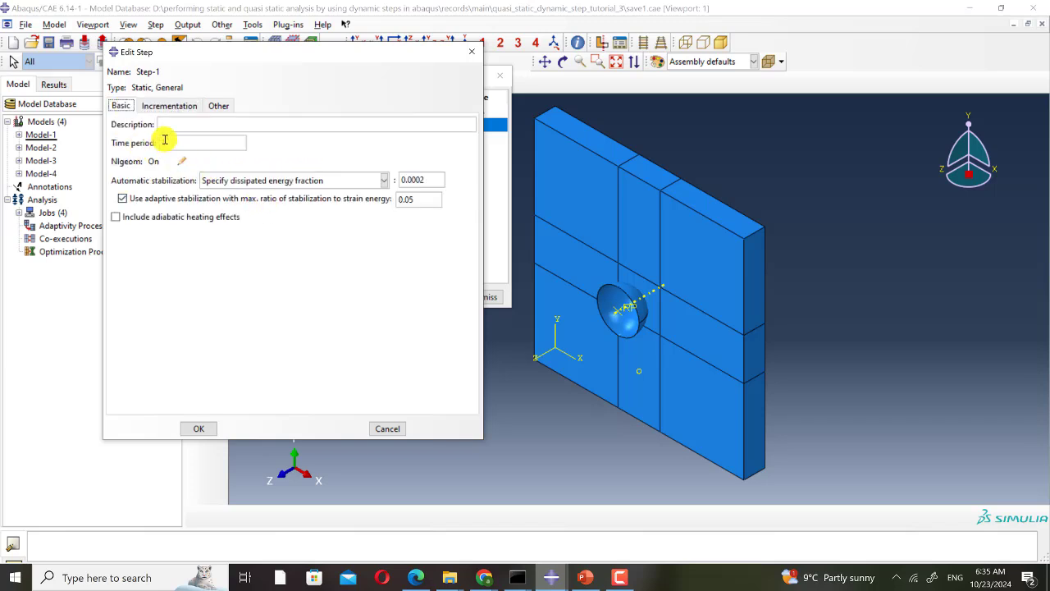
left_click(168, 106)
left_click(122, 106)
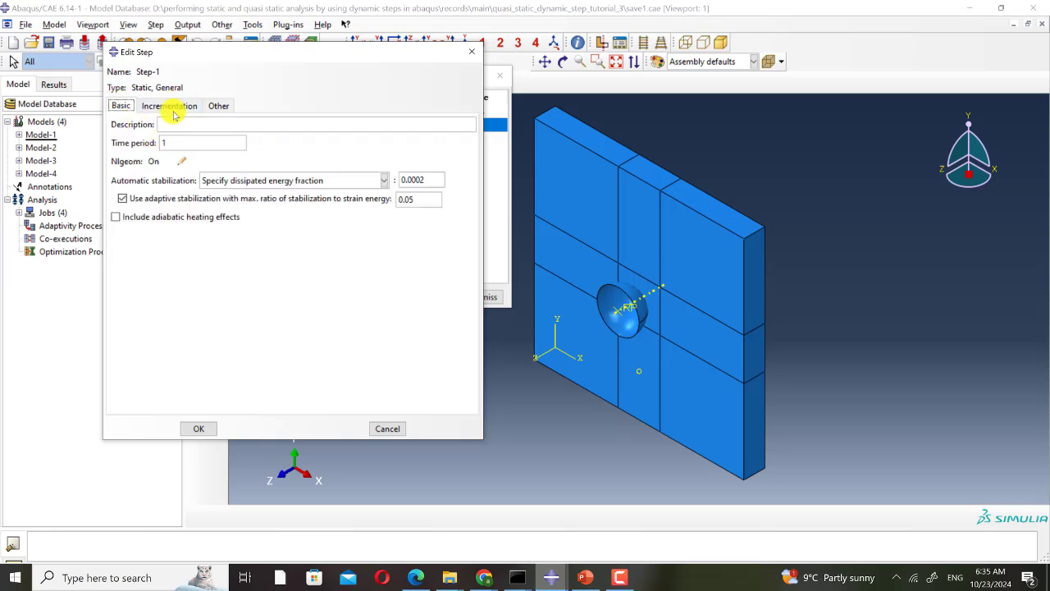
left_click(166, 106)
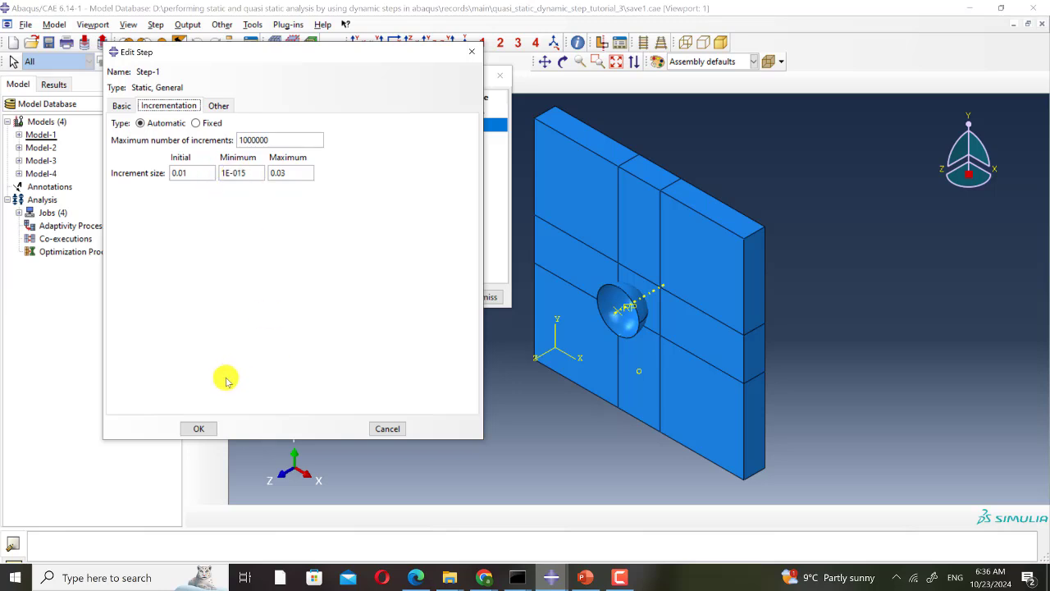
left_click(209, 428)
left_click(505, 76)
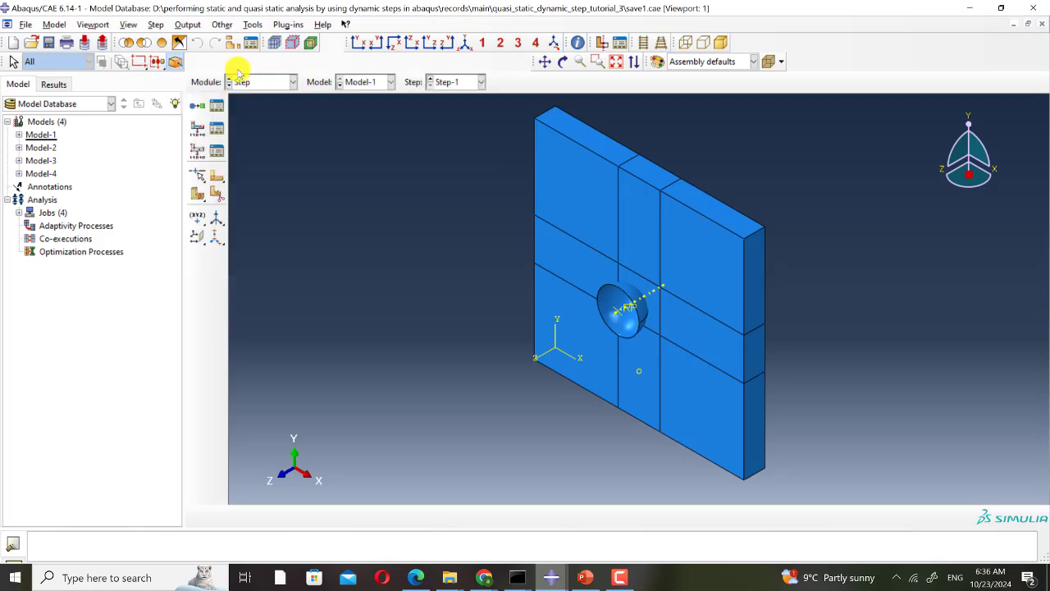
Step: In the general solution controls of Model-1's Step-1, specify custom parameters and enable discontinuous analysis for time incrementation
left_click(222, 24)
mouse_move(324, 81)
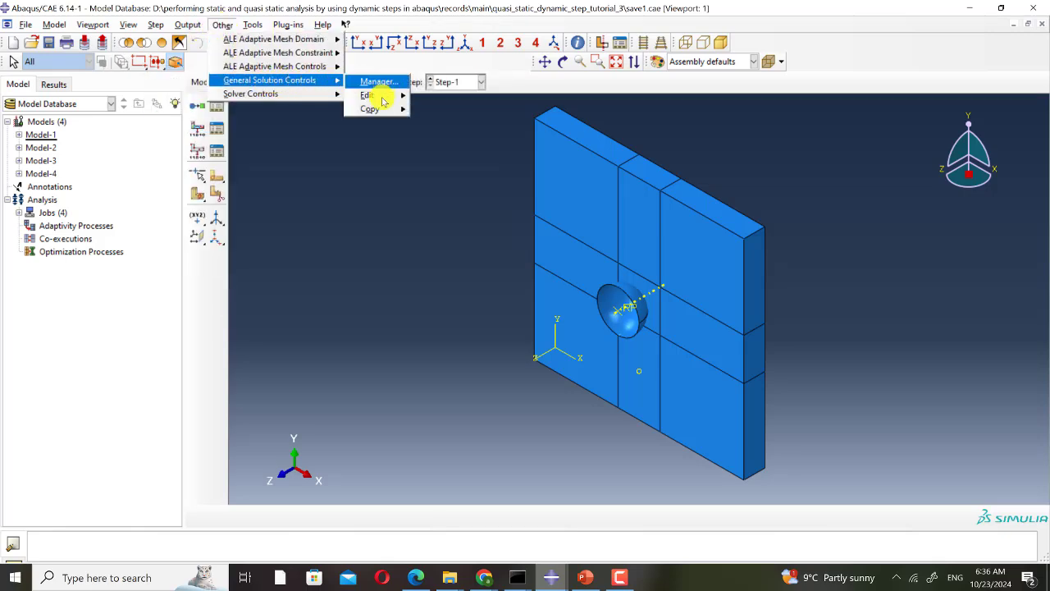
mouse_move(375, 98)
left_click(441, 115)
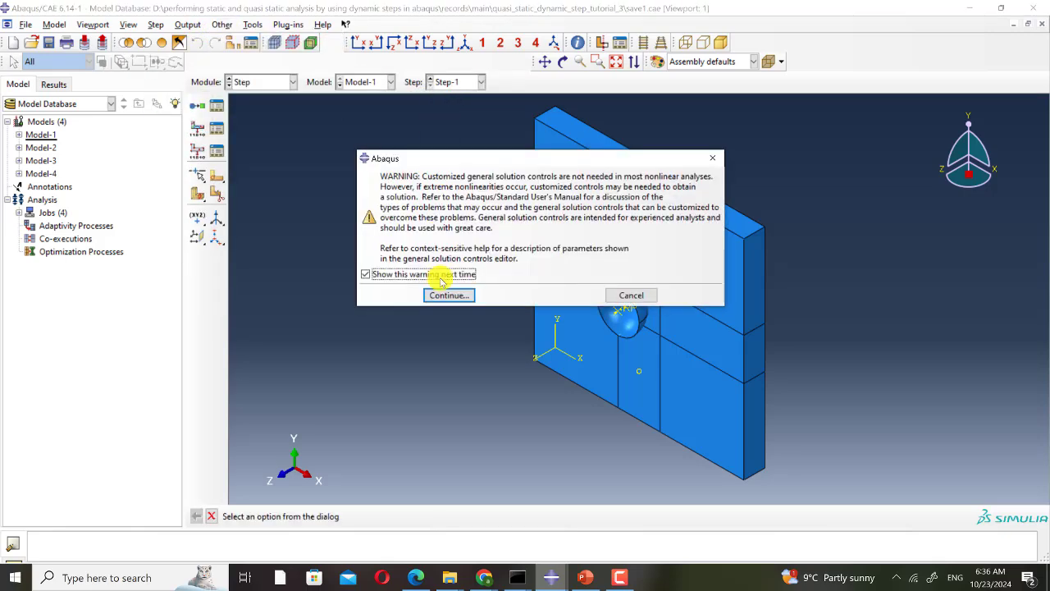
left_click(445, 292)
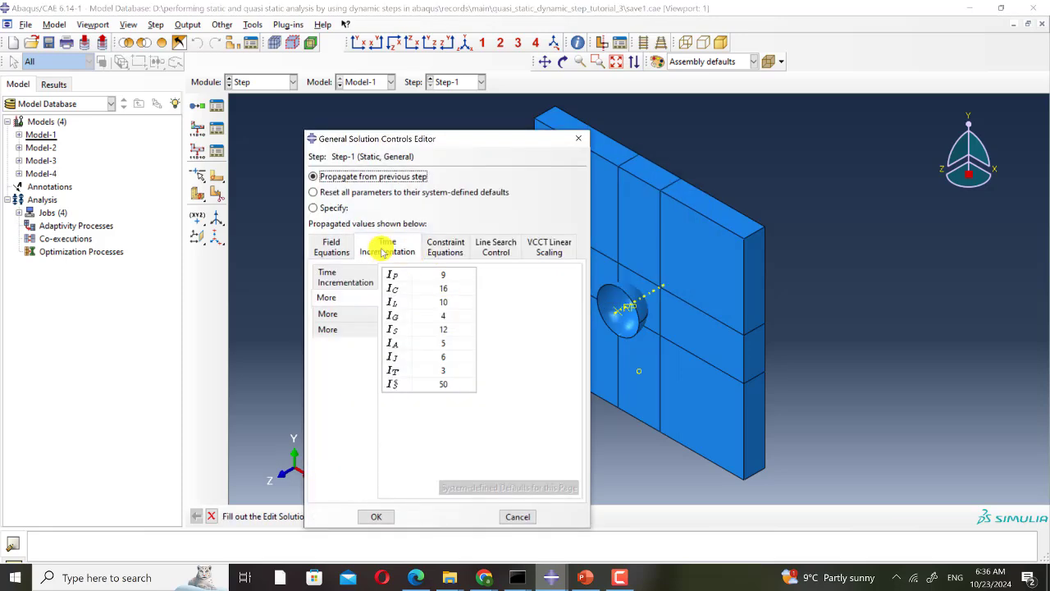
left_click(345, 277)
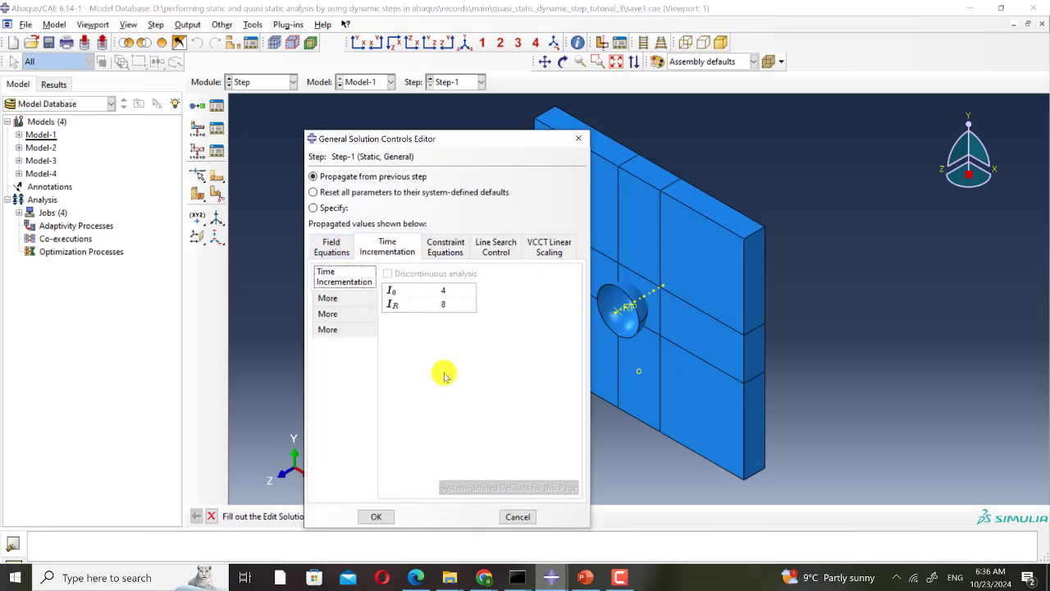
left_click(313, 207)
left_click(388, 274)
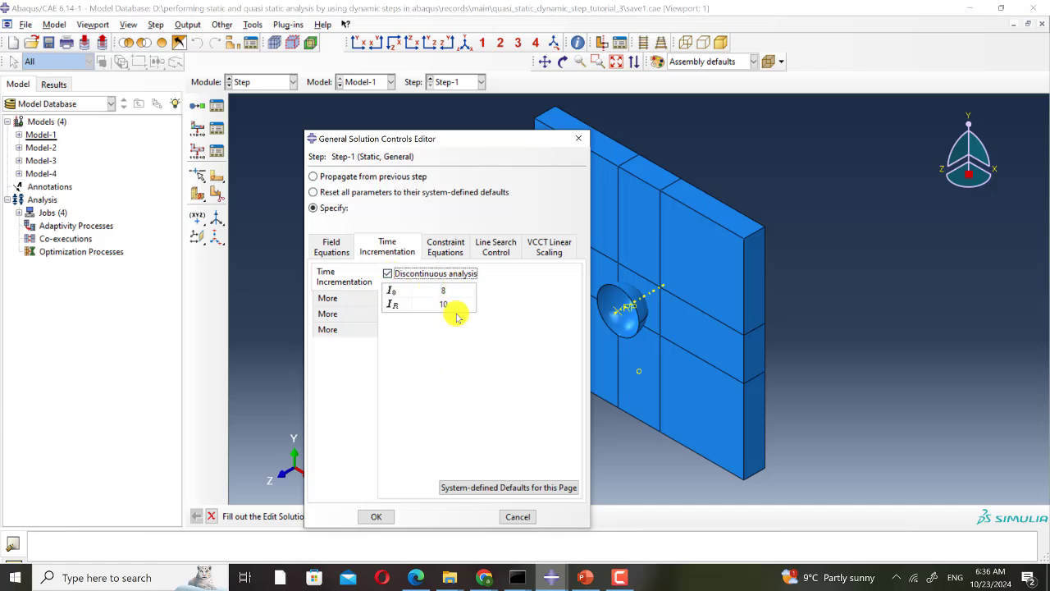
Step: Set the time incrementation parameter I_A to 15 and accept the general solution controls
left_click(328, 298)
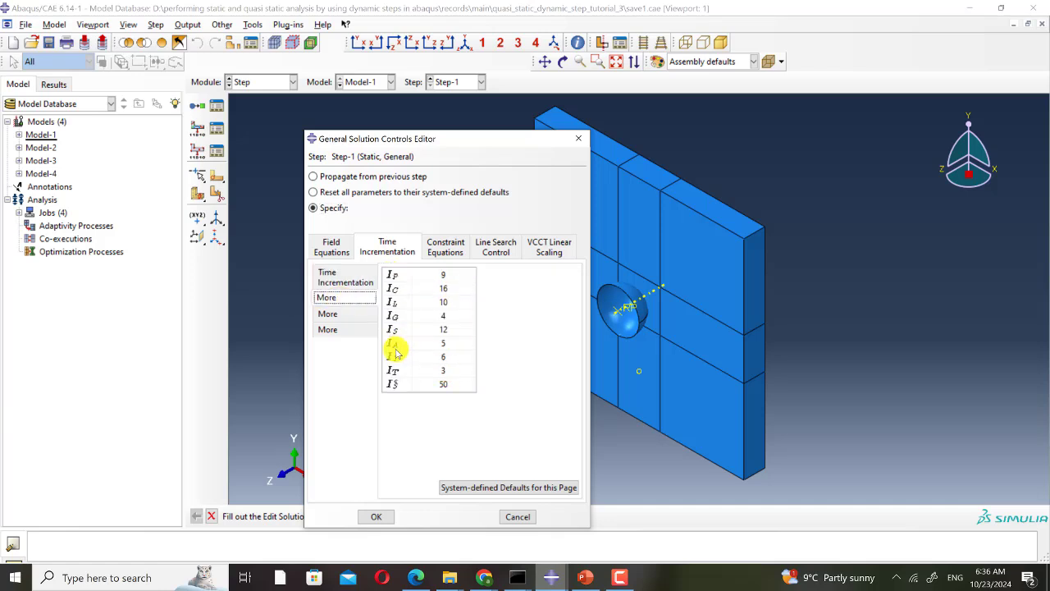
double_click(443, 343)
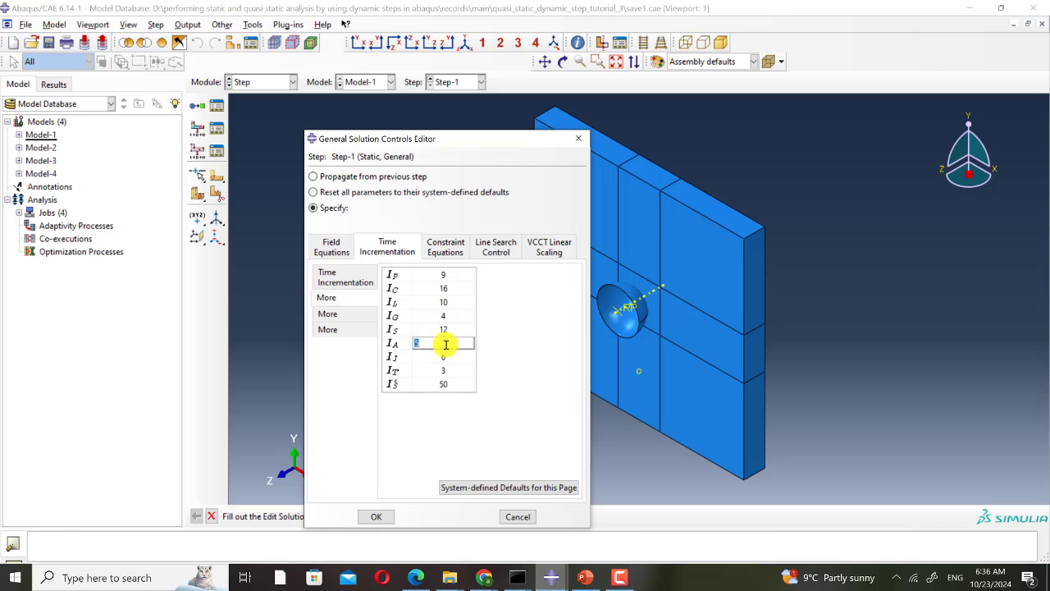
type("15")
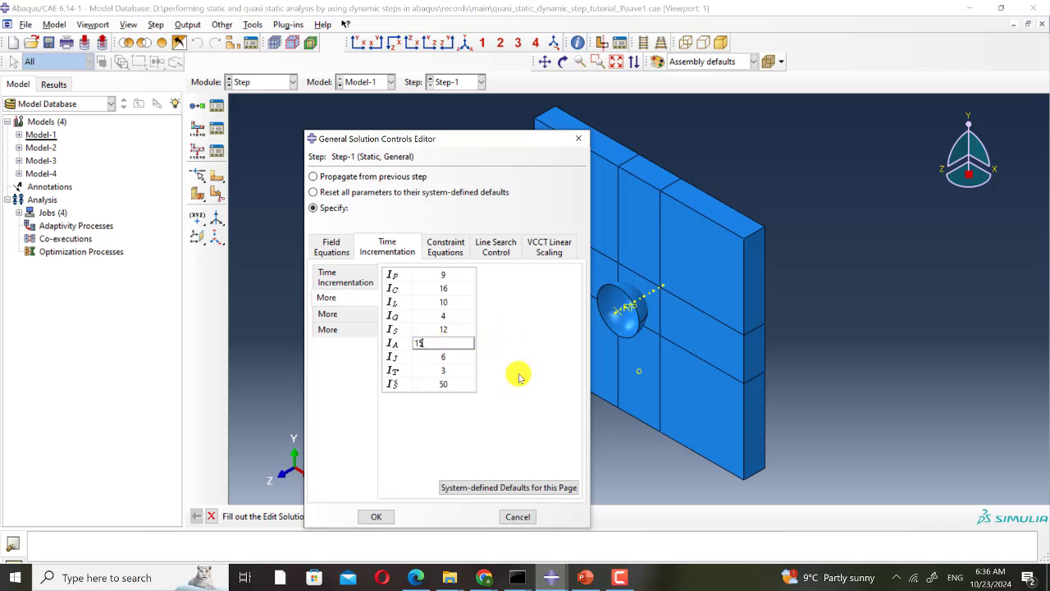
left_click(390, 343)
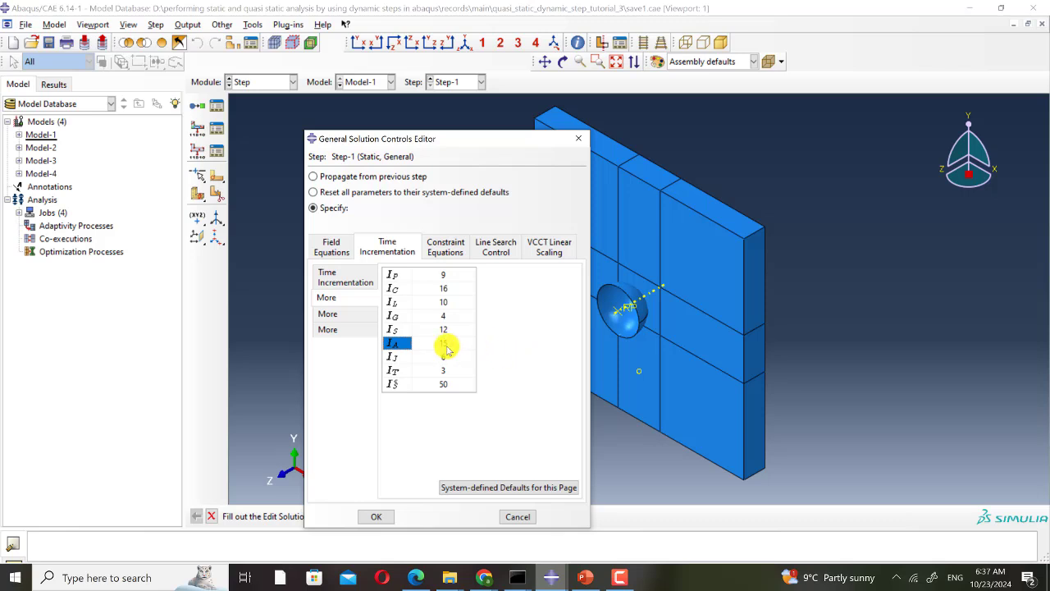
left_click(376, 517)
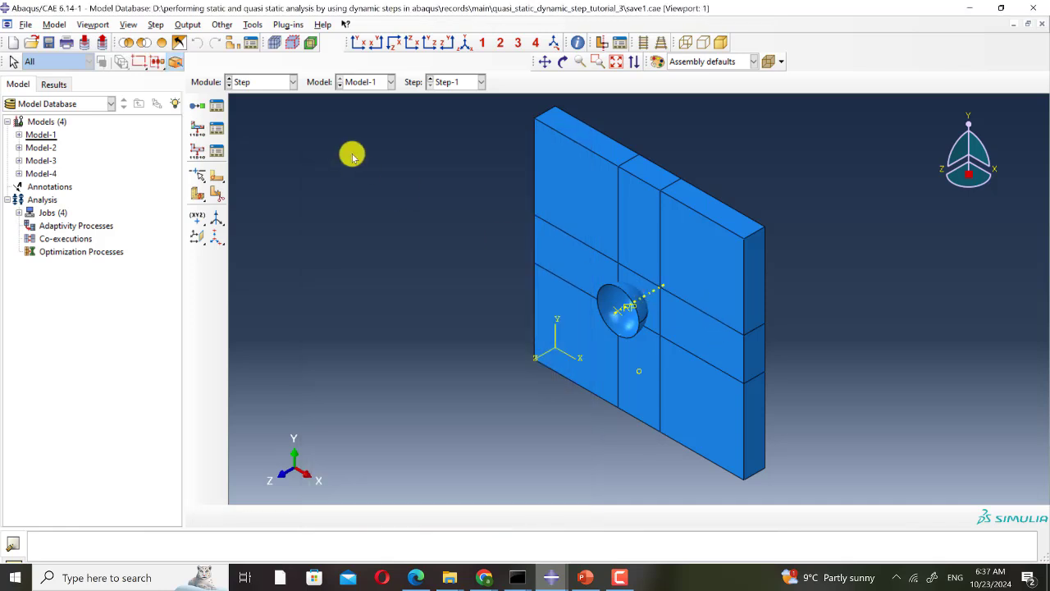
Step: View Model-1's mesh in the Mesh module, and check its interactions in the Interaction module
left_click(265, 82)
left_click(259, 172)
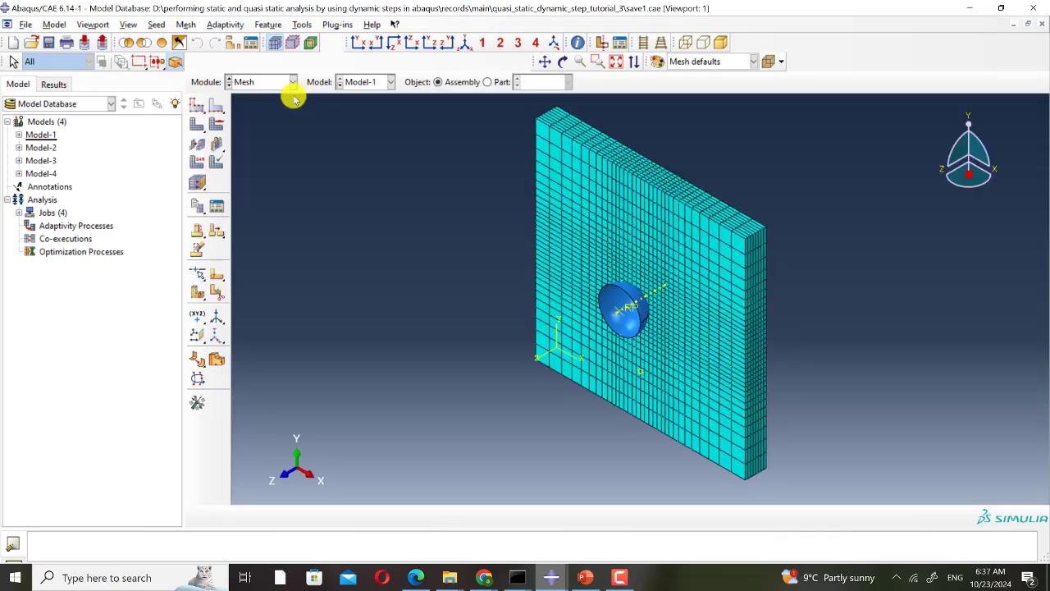
left_click(270, 82)
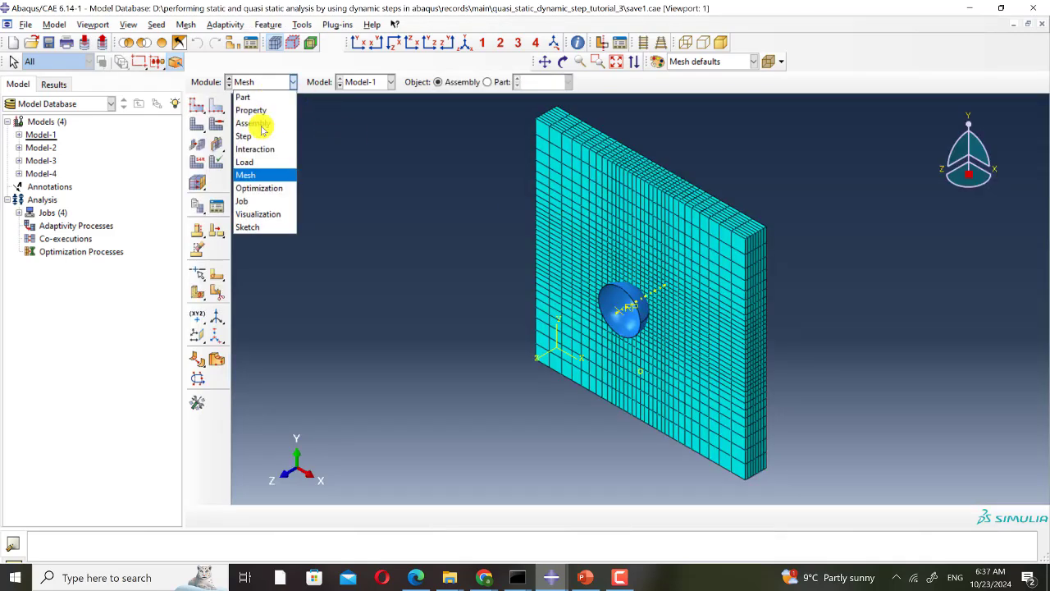
left_click(257, 146)
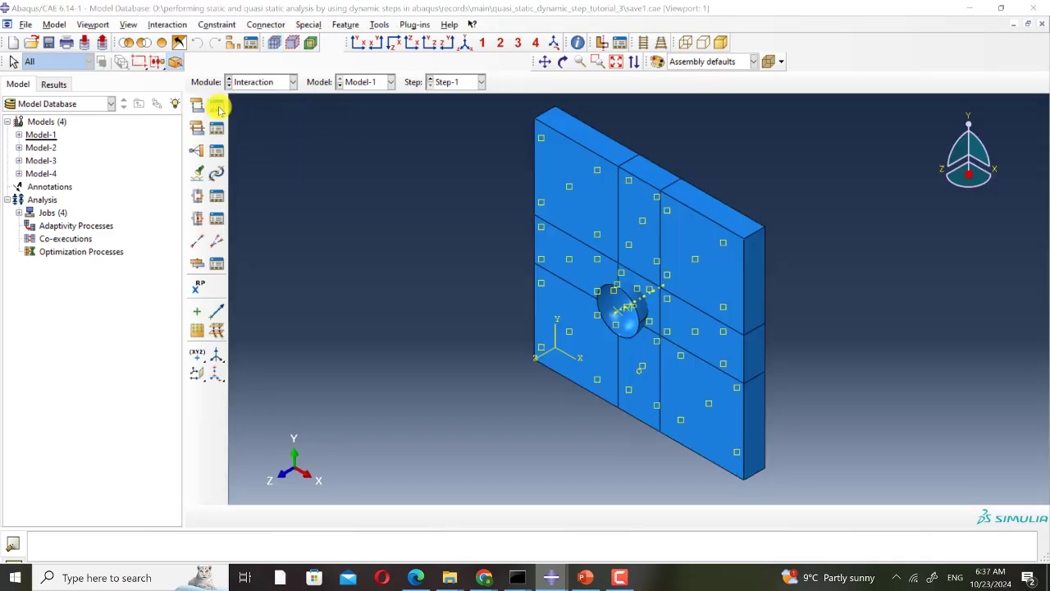
left_click(217, 106)
left_click(334, 42)
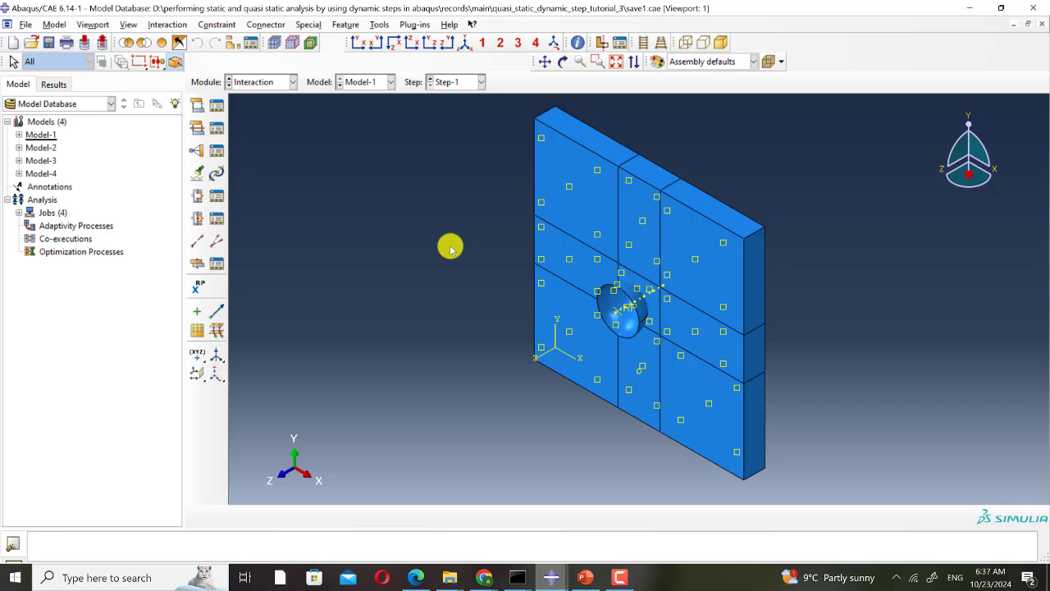
Step: Return to the Step module and review the stabilization and incrementation settings of Model-1's Step-1
left_click(242, 82)
left_click(255, 135)
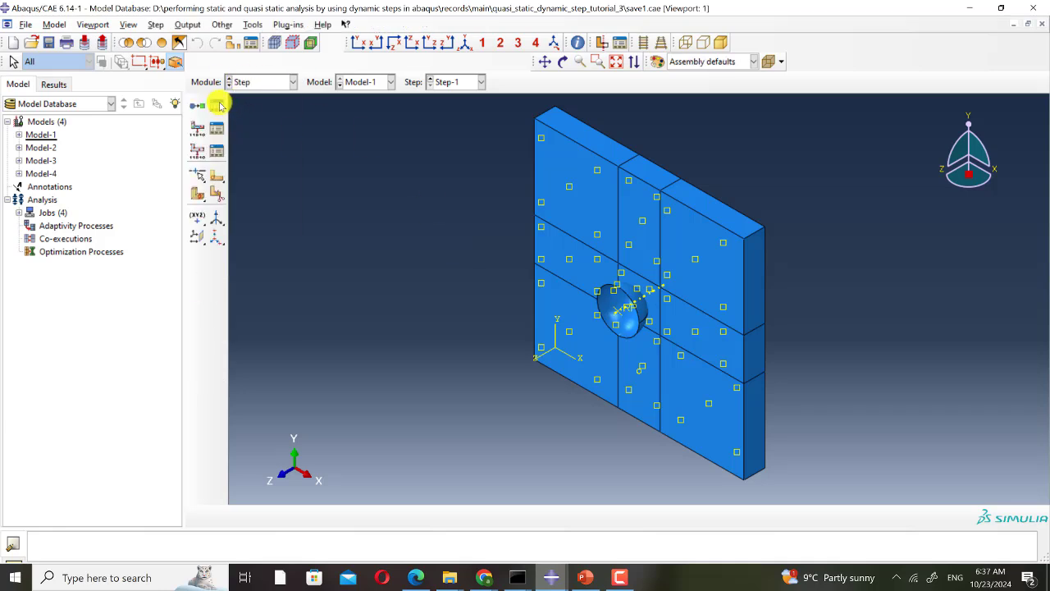
left_click(217, 105)
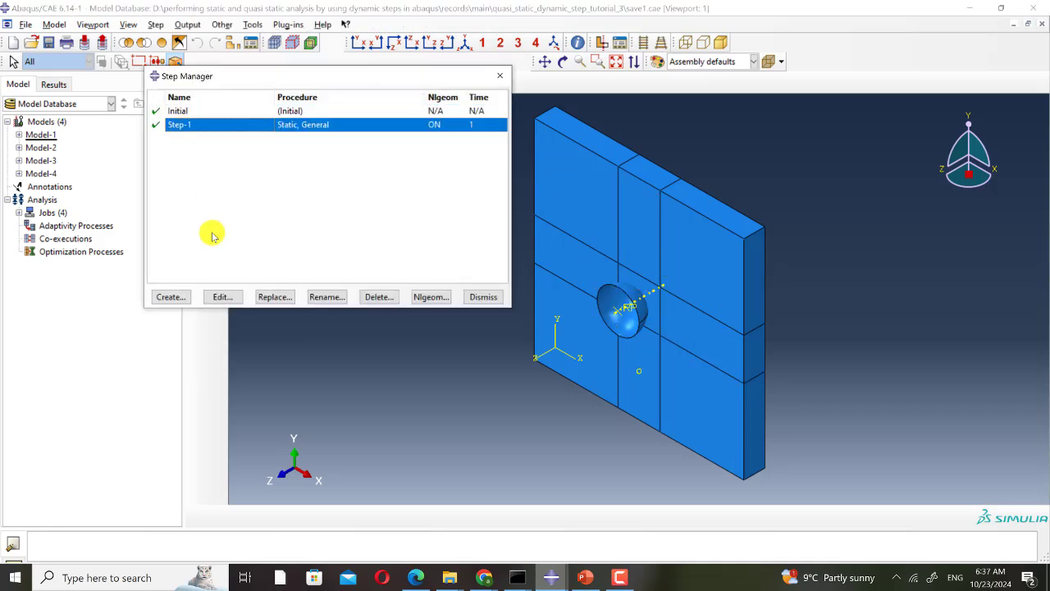
left_click(222, 296)
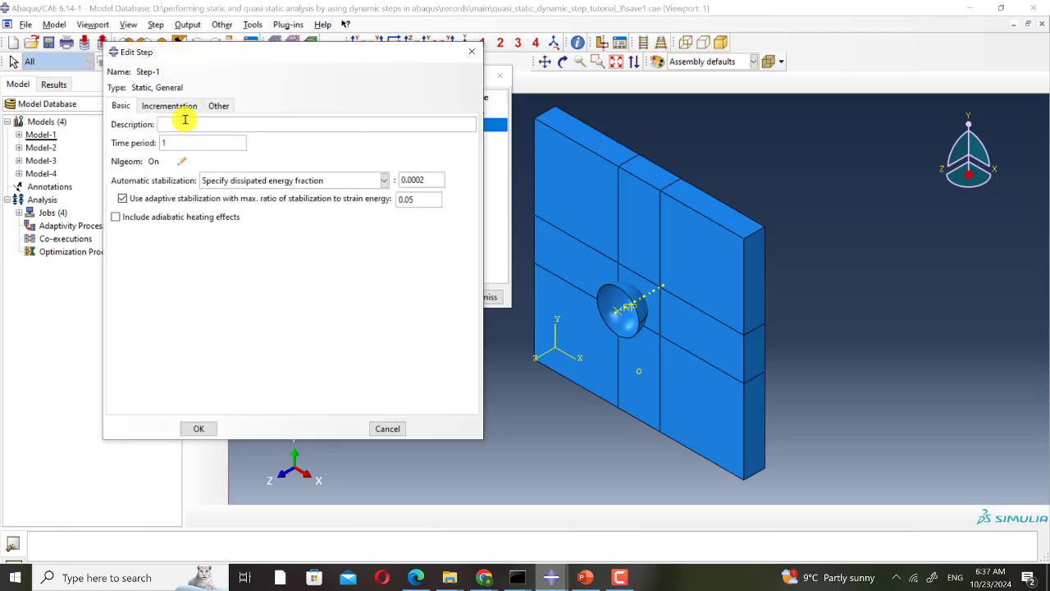
left_click(172, 106)
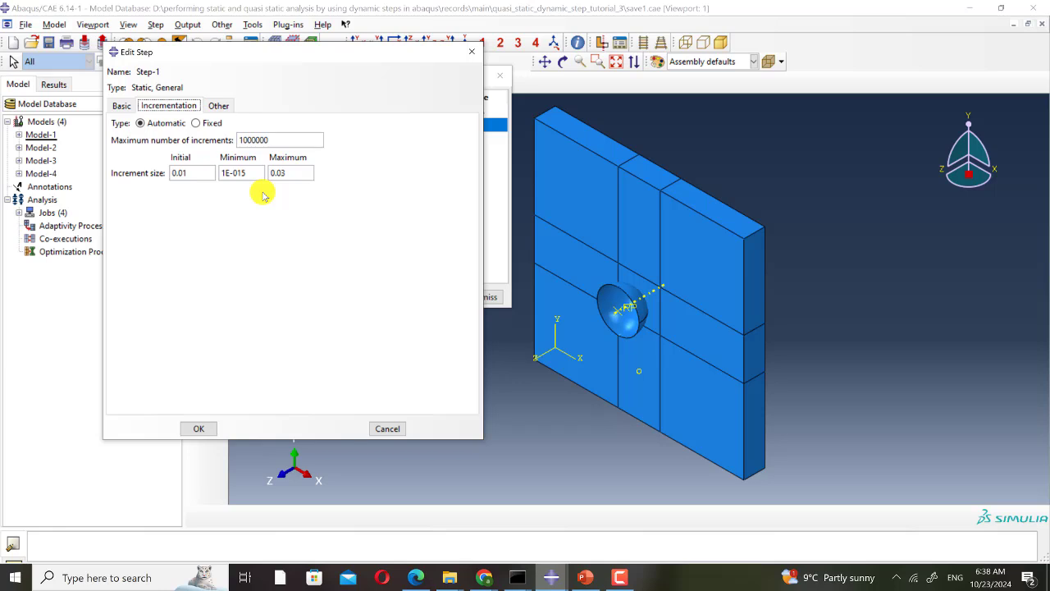
Step: Check the Google Meet call, switch to the PDF slides in Edge, and view the consultancy contact and participant gifts pages
left_click(472, 570)
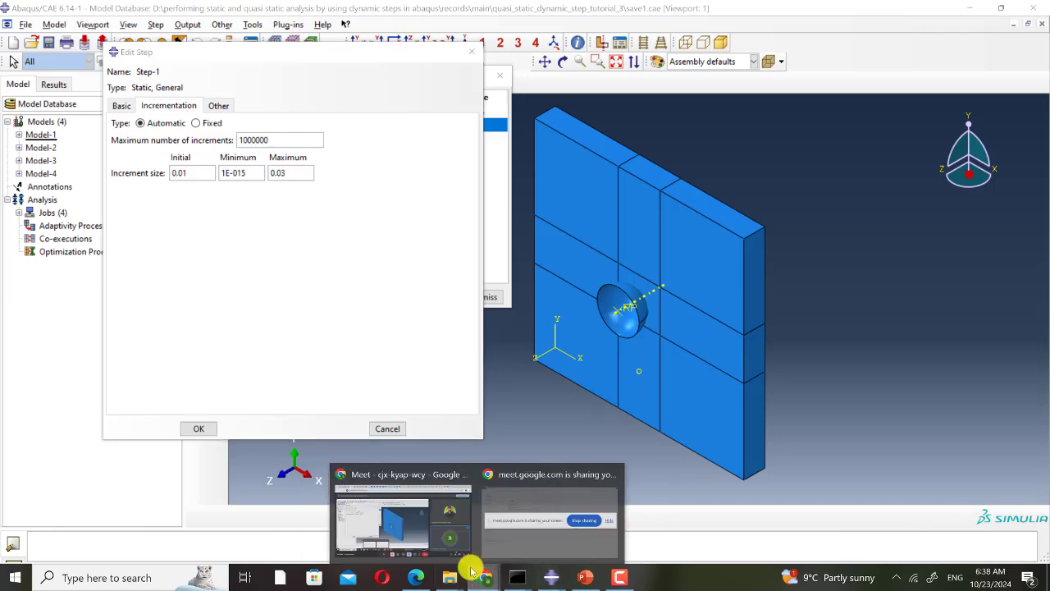
left_click(616, 541)
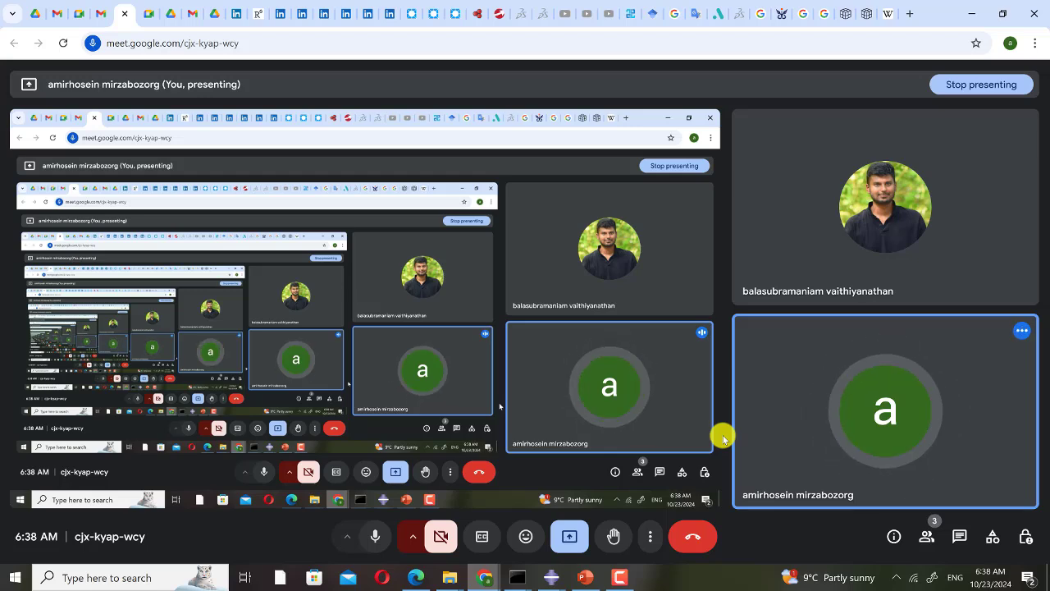
left_click(420, 578)
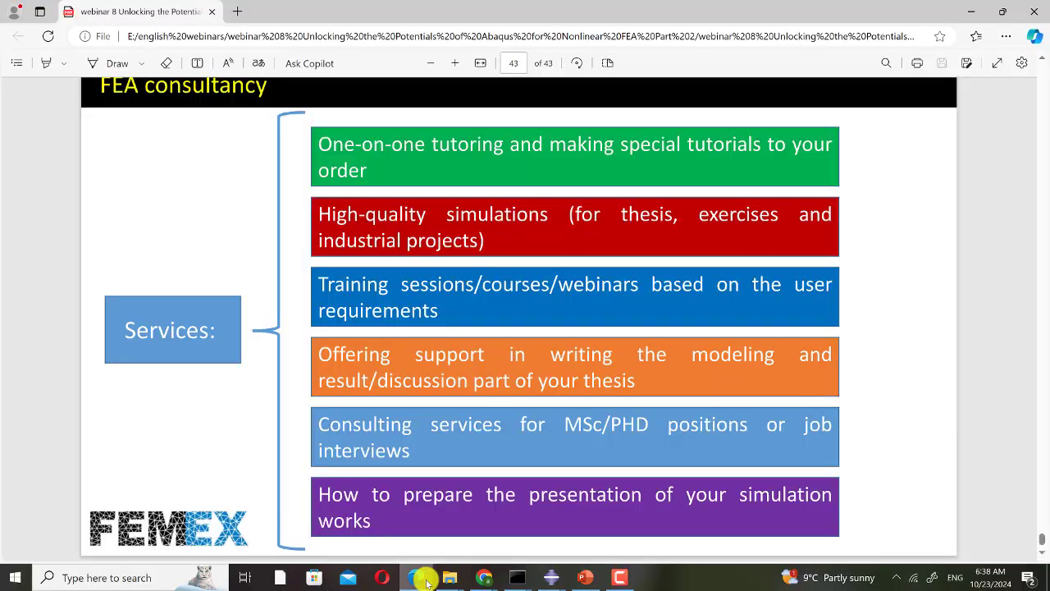
scroll(490, 323, "up", 5)
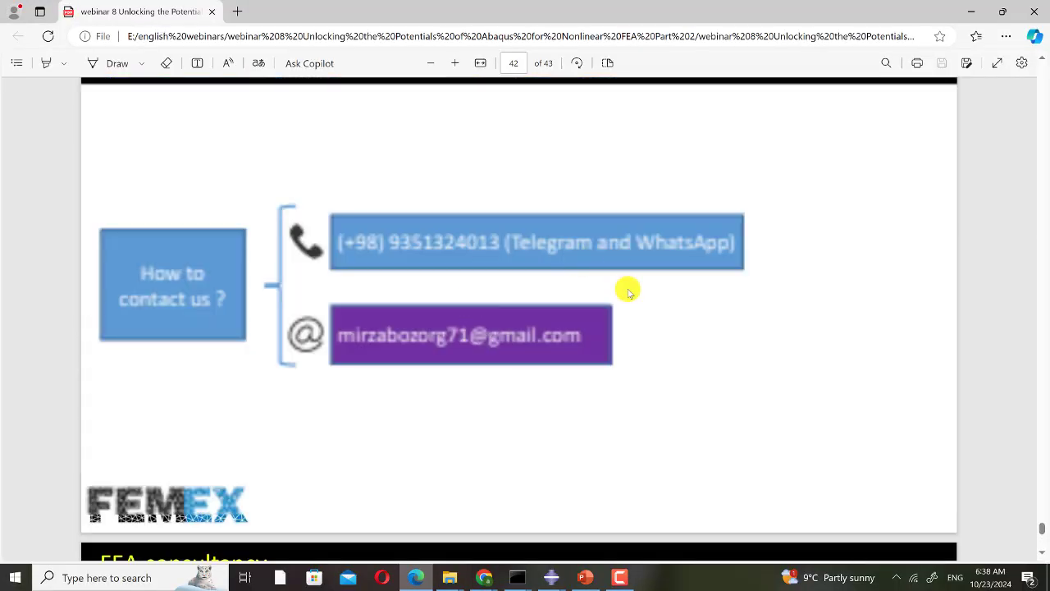
scroll(615, 303, "up", 1)
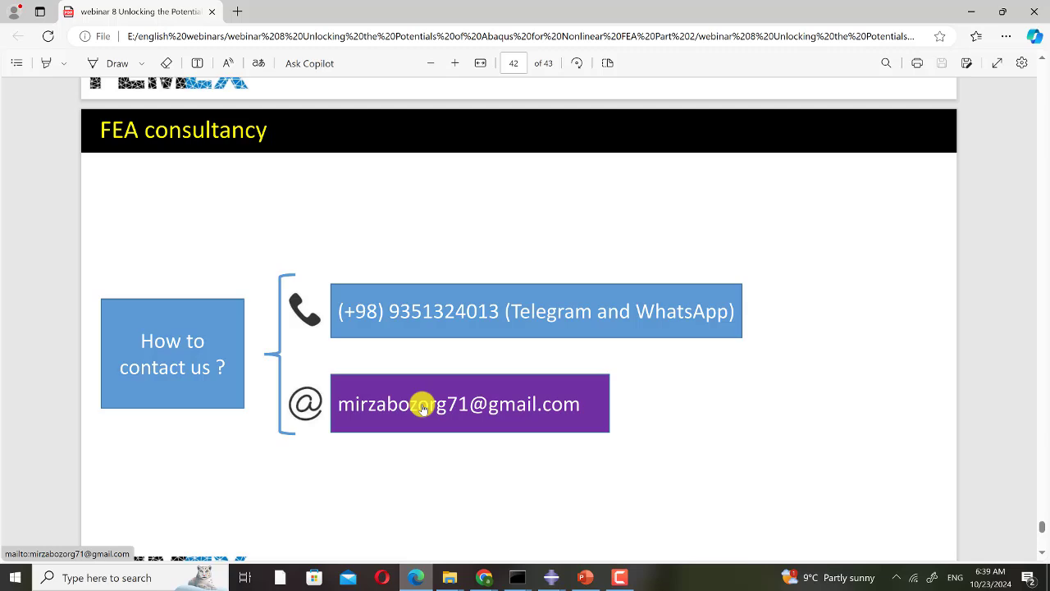
scroll(482, 360, "up", 15)
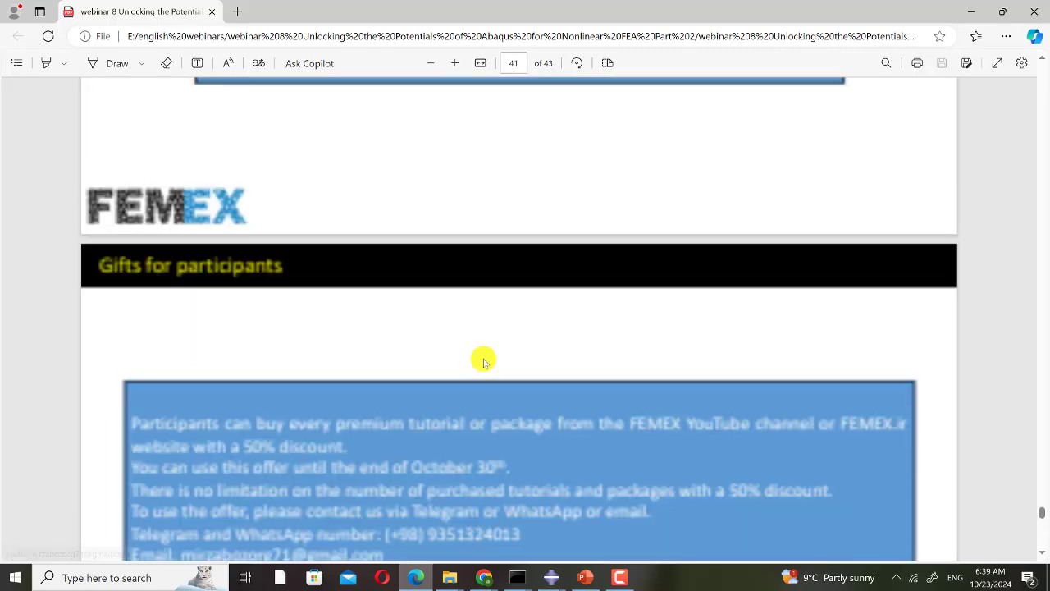